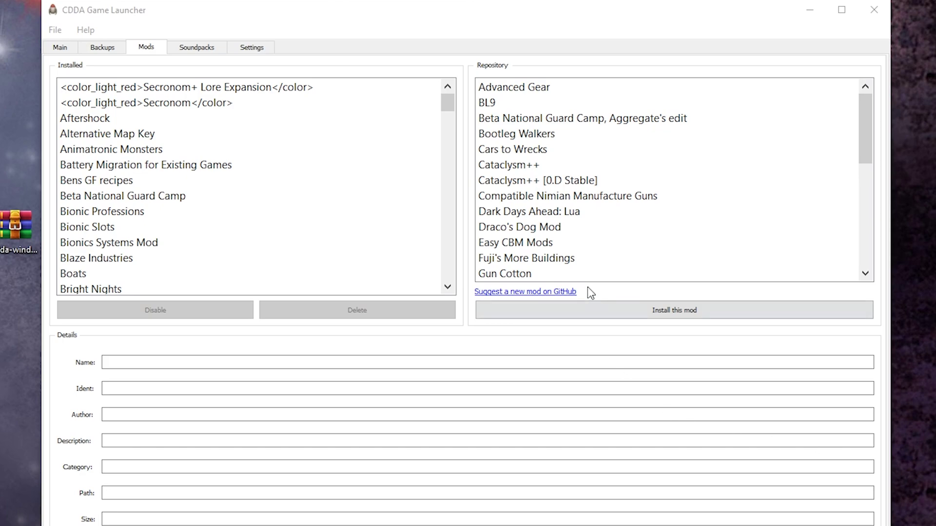
Step: Select Easy CBM Mods among the mods in the repository
click(554, 243)
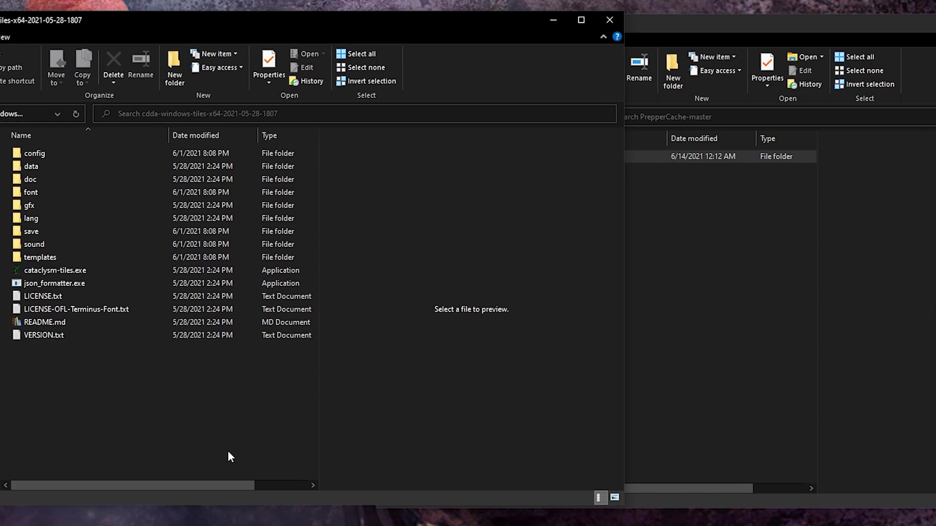
Step: Open the mods folder inside the game's data folder
click(63, 168)
double_click(63, 169)
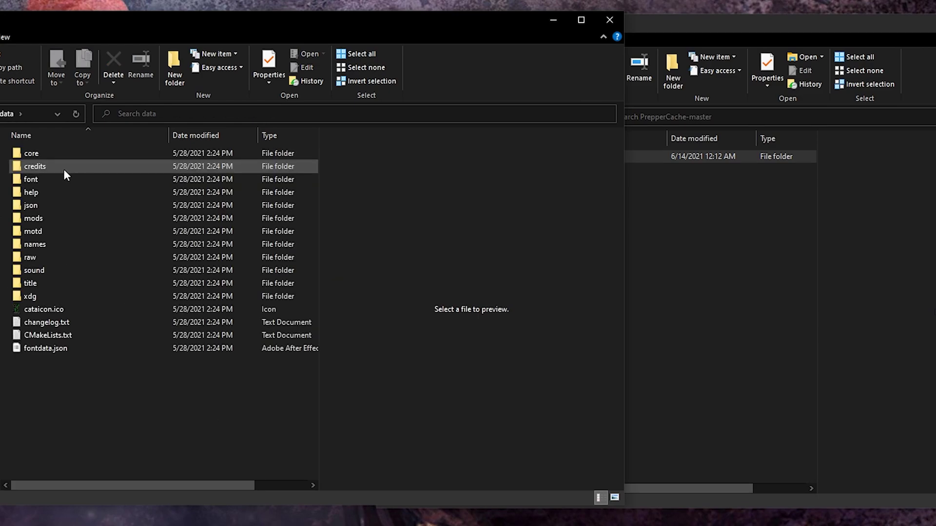
double_click(67, 218)
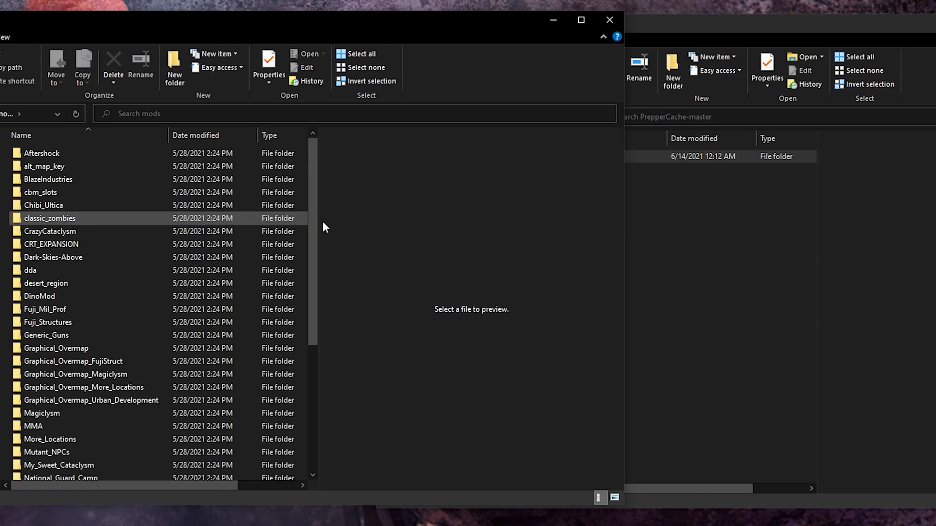
Step: Check the files inside the inner PrepperCache-master folder, then transfer that folder into the game's mods folder
click(719, 286)
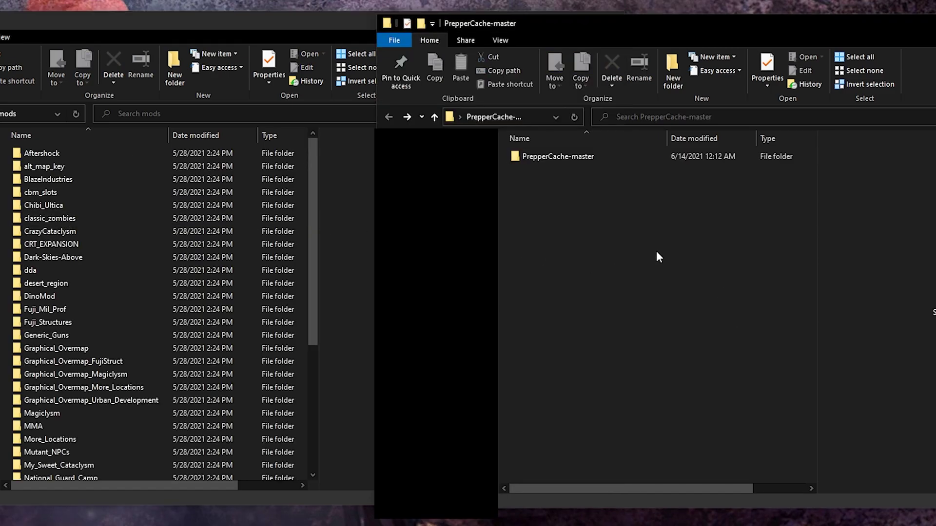
double_click(562, 156)
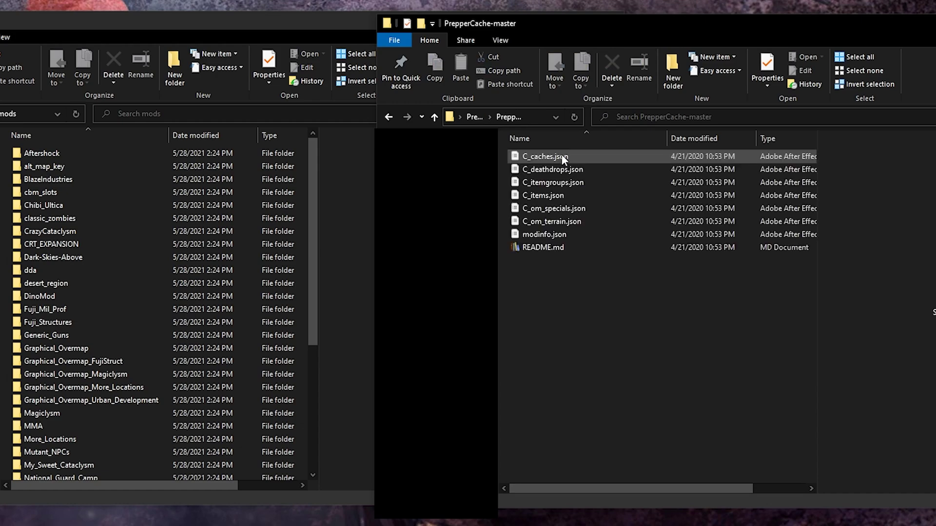
click(389, 118)
drag(575, 156, 354, 258)
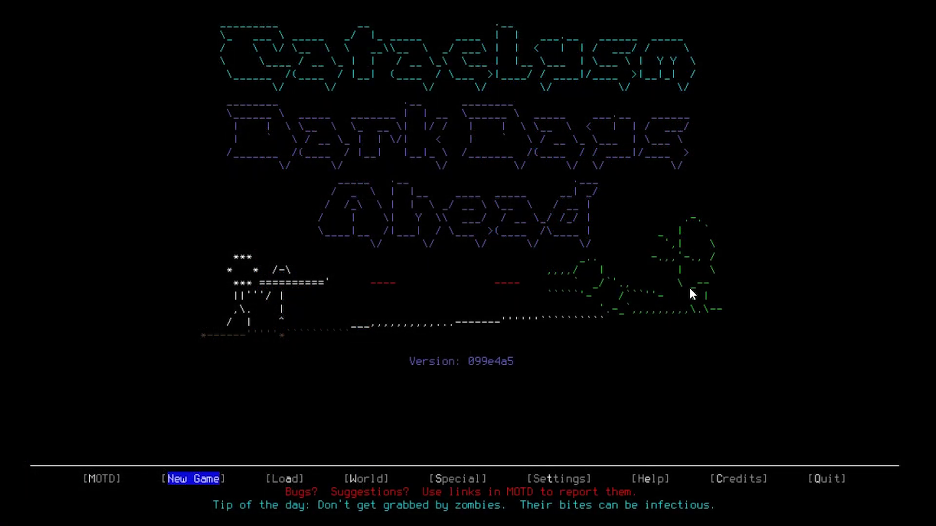
Step: Start creating a new world from the game's title screen
key(Right)
key(Right)
key(Return)
key(Return)
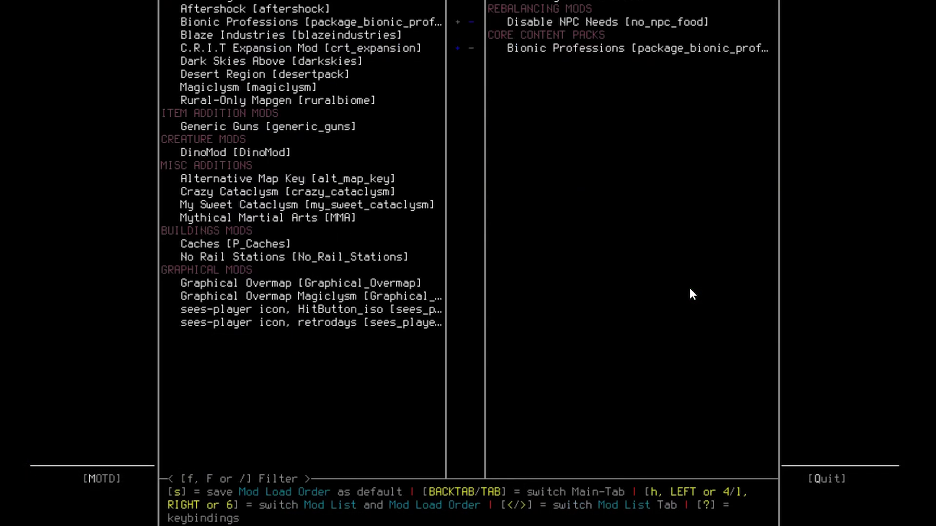
Step: Go through the available mods for the new world to find Caches among the buildings mods
key(Down)
key(Down)
key(Down)
key(Down)
key(Down)
key(Down)
key(Down)
key(Down)
key(Down)
key(Down)
key(Down)
key(Down)
key(Down)
key(Down)
key(Down)
key(Up)
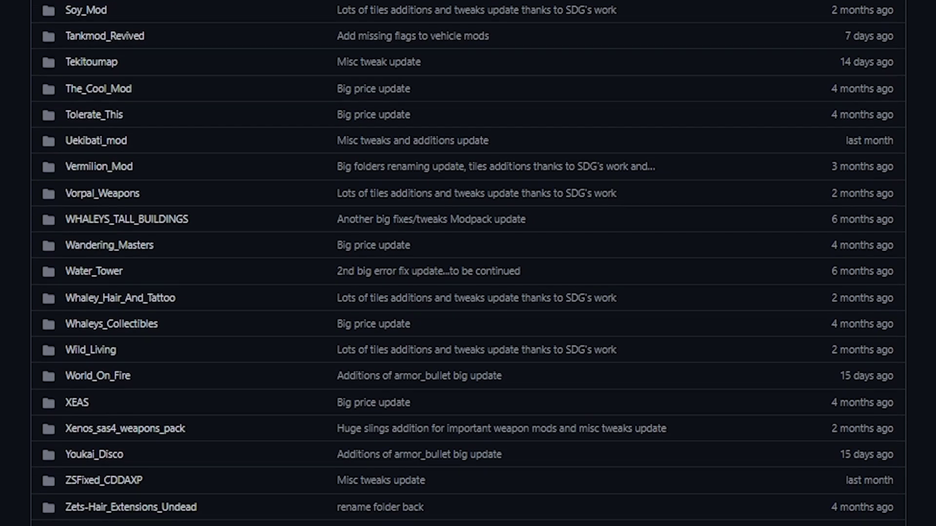
scroll(468, 263, down, 6)
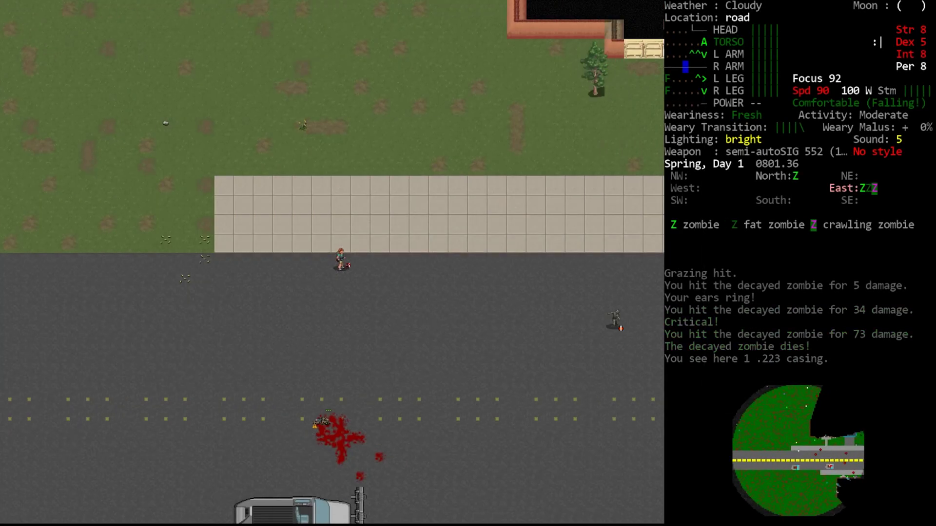
Step: Shoot the two zombies approaching from the east with the SIG 552 until both are dead
key(f)
key(f)
key(f)
key(f)
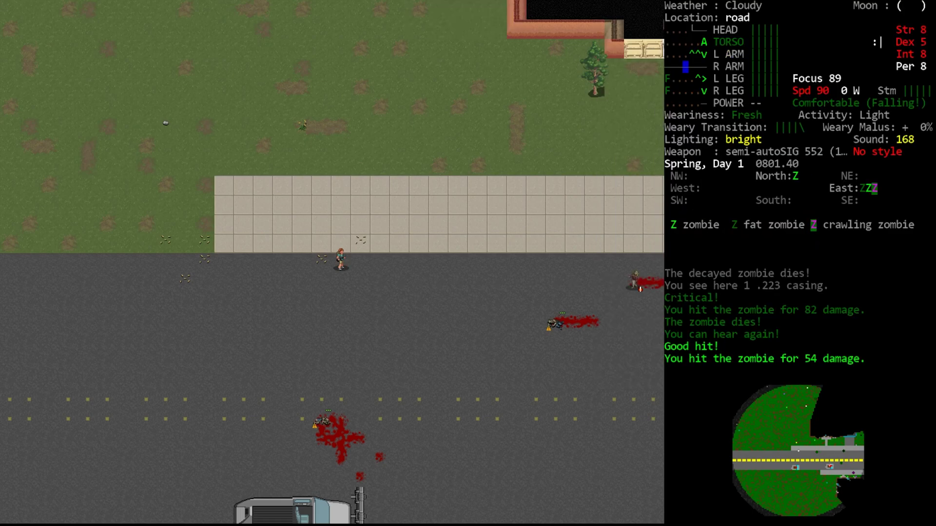
key(f)
key(f)
Step: Move the character east along the road toward the bodies of the shot zombies
key(Right)
key(Right)
key(Down)
key(Down)
key(Down)
key(Right)
key(Right)
key(Right)
key(Right)
key(Right)
key(Right)
key(Right)
key(Right)
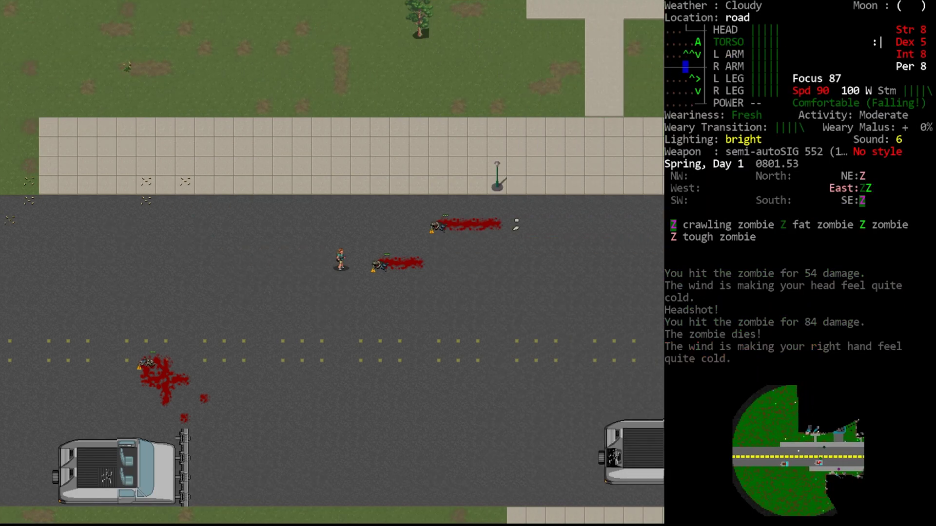
Step: Kill the zombie to the southeast and the fat zombie to the east with the SIG 552
key(f)
key(f)
key(f)
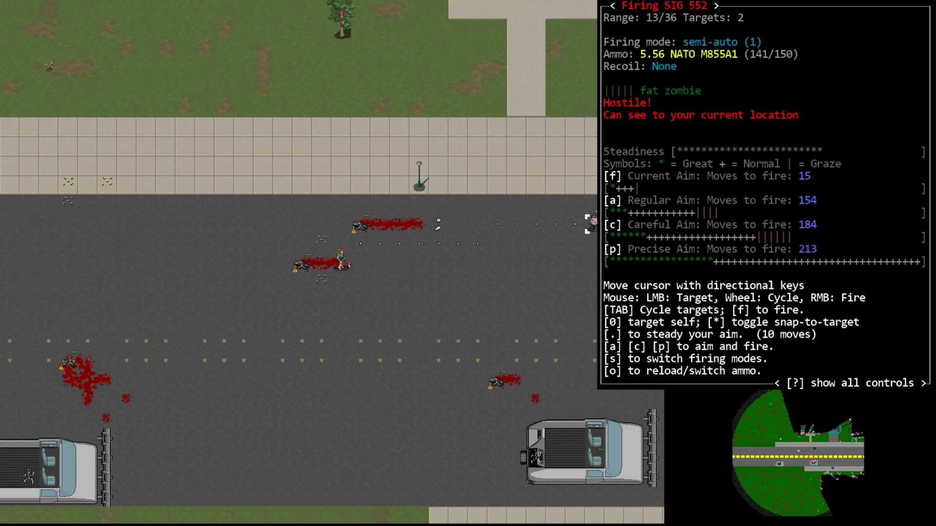
key(f)
key(f)
key(f)
Step: Walk the character further east along the road, past the fat zombie's body and the parked truck
key(Right)
key(Right)
key(Right)
key(Right)
key(Right)
key(Right)
key(Right)
key(Up)
key(Up)
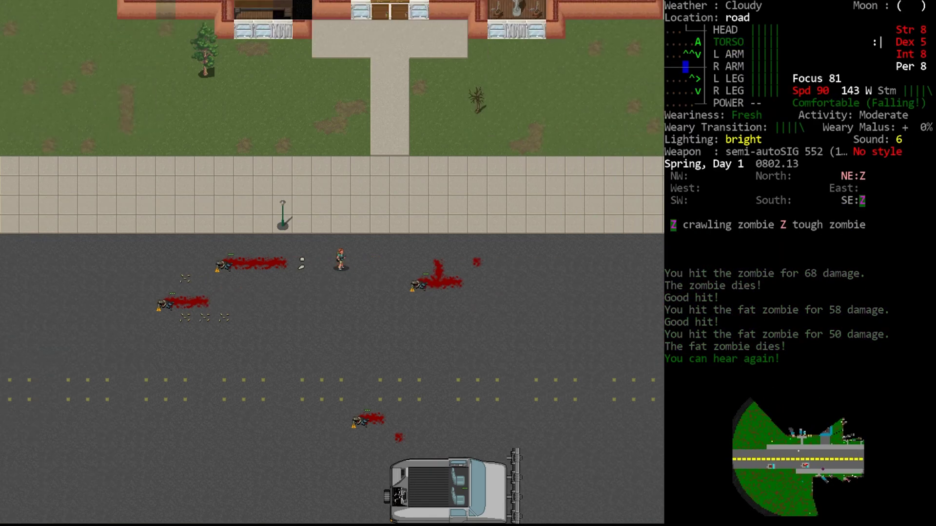
key(Right)
key(Right)
key(Right)
key(Right)
key(Right)
key(Up)
key(Up)
key(Up)
key(Down)
key(Down)
key(Down)
key(Down)
key(Down)
Step: Inspect the road tiles south of the character in Look Around mode
key(x)
key(Down)
key(Down)
key(Down)
key(Down)
key(Down)
key(Down)
key(Down)
key(Down)
key(Down)
key(Down)
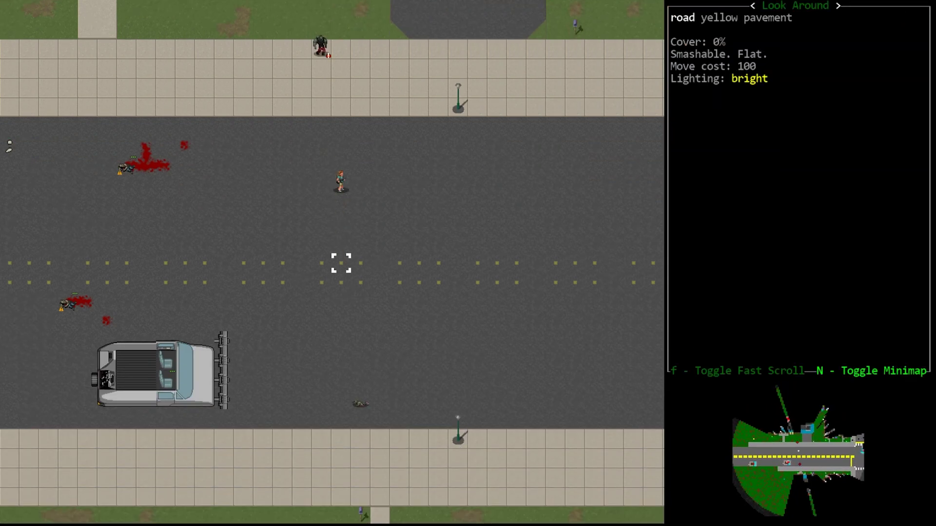
key(Down)
key(Down)
key(Up)
key(Escape)
Step: Shoot the tough zombie and the crawling zombie with the SIG 552, continuing to aim despite the webbed zombie
key(f)
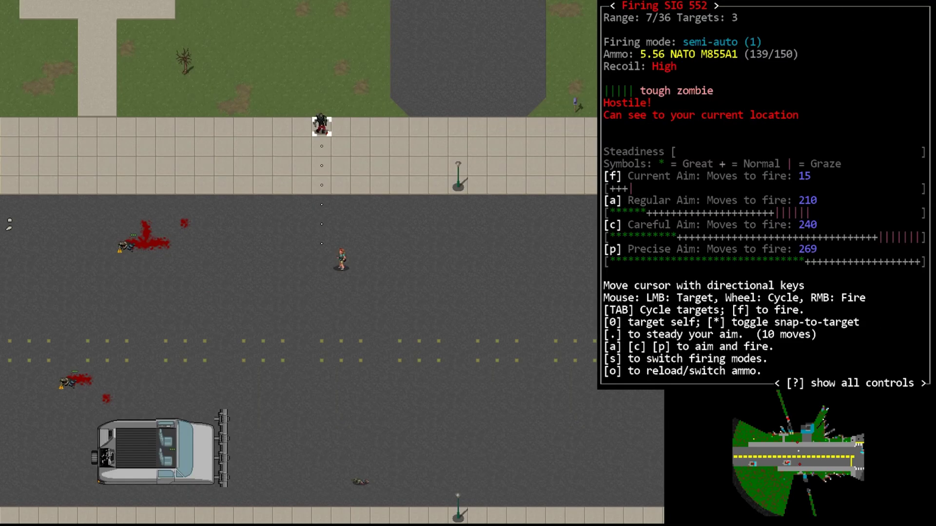
key(f)
key(f)
key(f)
key(f)
key(f)
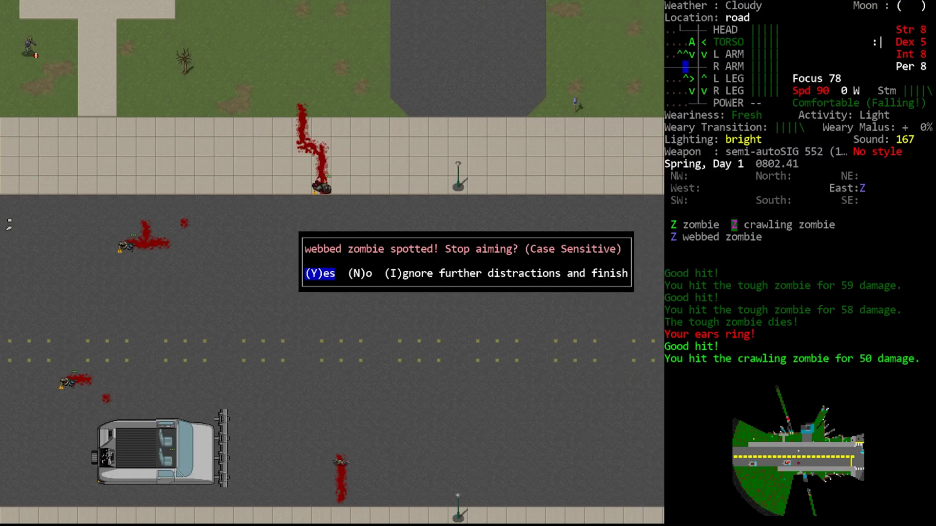
key(n)
Step: Walk back west along the road and shoot the zombie on the northern sidewalk
key(Left)
key(Left)
key(Left)
key(Left)
key(Left)
key(Left)
key(Left)
key(Left)
key(Left)
key(Left)
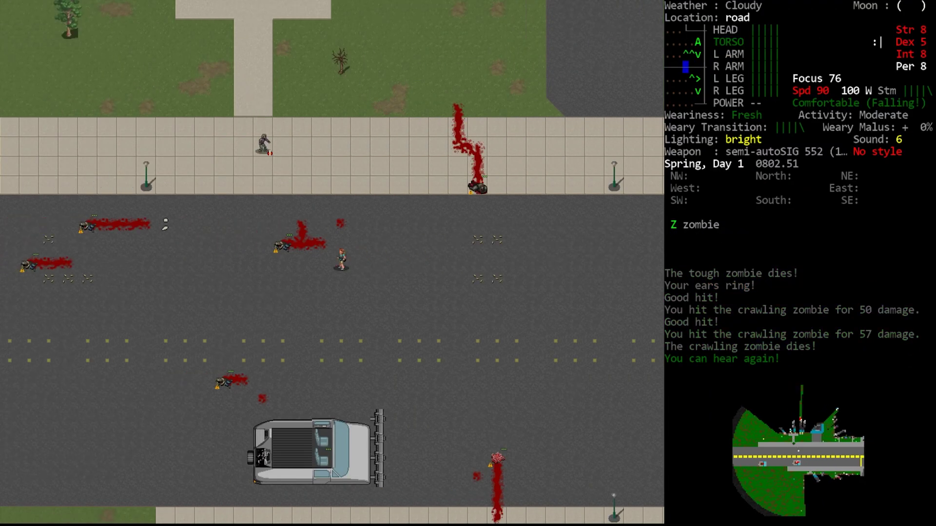
key(f)
key(f)
Step: Walk north across the sidewalk to the house and try its front door
key(Up)
key(Up)
key(Up)
key(Up)
key(Up)
key(Up)
key(Up)
key(Up)
key(Up)
key(Up)
key(Up)
key(Up)
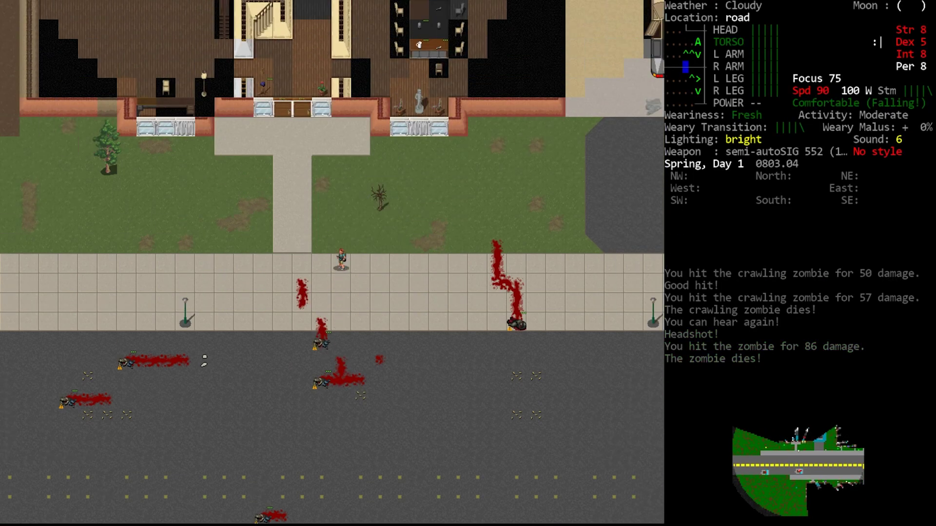
key(Up)
key(Up)
key(Up)
key(Up)
key(Up)
Step: Smash the window beside the front door and climb through it into the house
key(Left)
key(s)
key(Up)
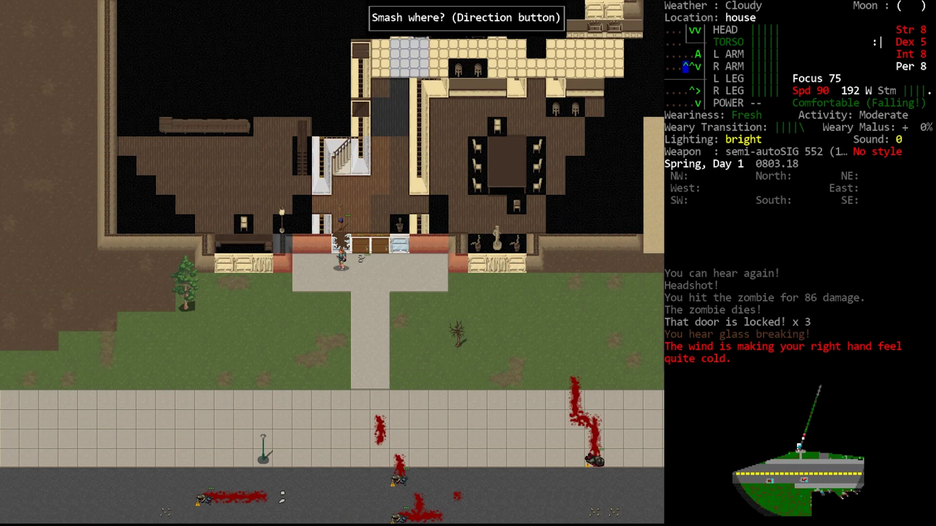
key(Up)
key(Up)
Step: Walk east through the entrance hall into the dining room and around to the table's far side
key(Right)
key(Right)
key(Right)
key(Right)
key(Right)
key(Right)
key(Right)
key(Right)
key(Right)
key(Right)
key(Right)
key(Right)
key(Up)
key(Up)
key(Up)
key(Up)
key(Up)
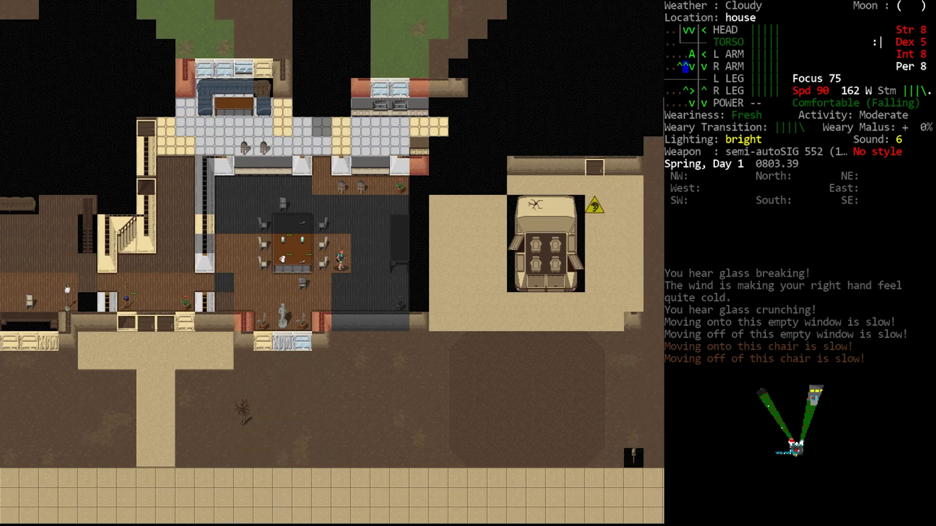
Step: Go north over the counter into the kitchen and continue to its eastern end
key(Up)
key(Up)
key(Up)
key(Up)
key(Right)
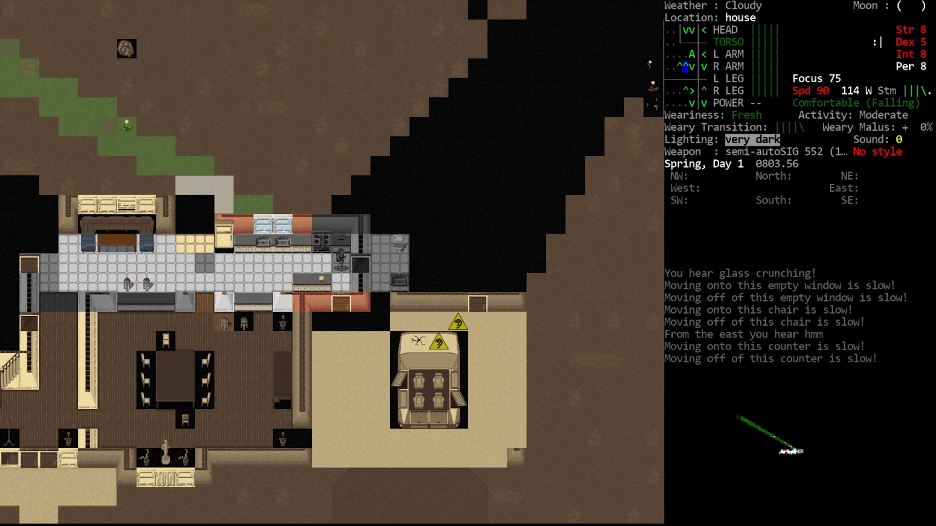
Step: Look around to the northeast of the house and inspect the figure standing on the far eastern sidewalk
key(Up)
key(Up)
key(Up)
key(Up)
key(Up)
key(Up)
key(Up)
key(Up)
key(Up)
key(x)
key(Right)
key(Right)
key(Right)
key(Right)
key(Right)
key(Right)
key(Right)
key(Right)
key(Right)
key(Right)
key(Right)
key(Right)
key(Right)
key(Right)
key(Right)
key(Right)
key(Right)
key(Right)
key(Right)
key(Right)
key(Right)
key(Right)
key(Right)
key(Right)
key(Right)
key(Right)
key(Right)
key(Right)
key(Right)
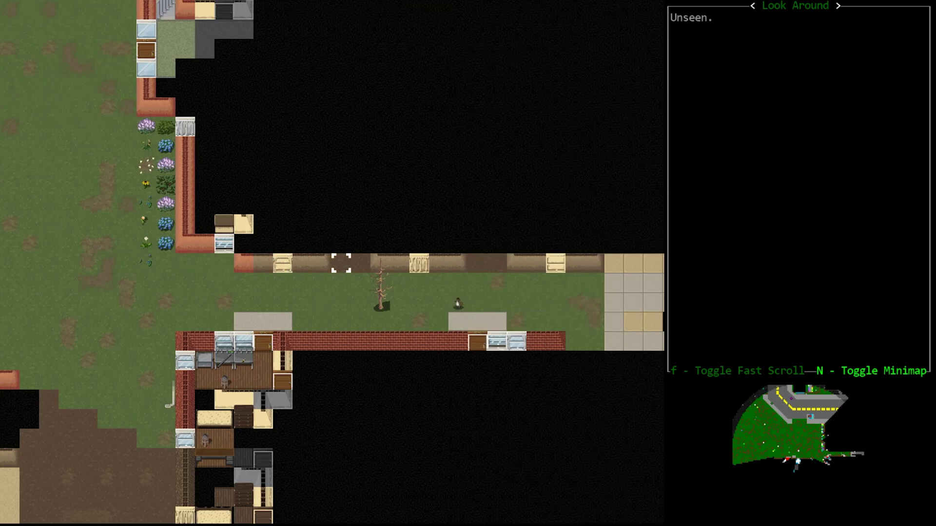
key(Up)
key(Up)
key(Right)
key(Right)
key(Right)
key(Right)
key(Right)
key(Right)
key(Right)
key(Right)
key(Right)
key(Right)
key(Right)
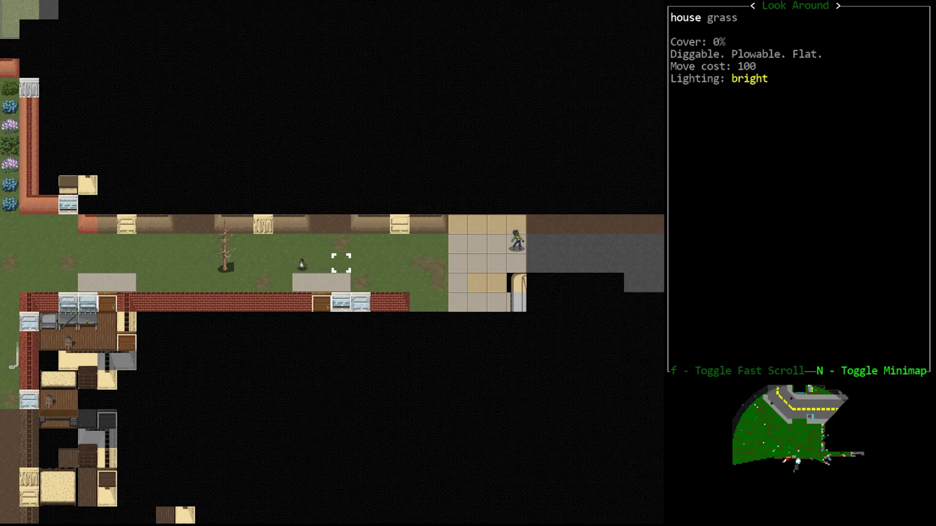
key(Up)
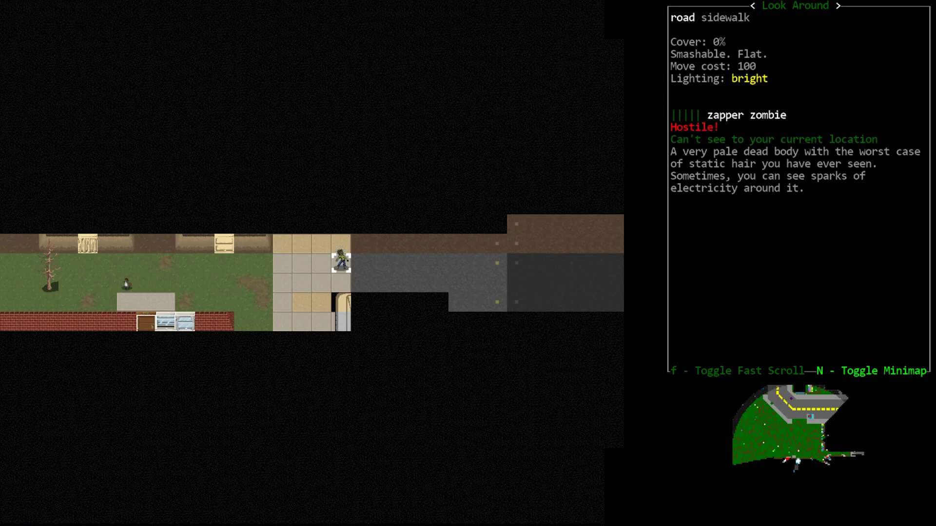
key(Escape)
Step: Look around north to the road bend and west across it, inspecting the figure on the diagonal sidewalk
key(x)
key(Up)
key(Up)
key(Up)
key(Up)
key(Up)
key(Up)
key(Up)
key(Up)
key(Up)
key(Up)
key(Up)
key(Up)
key(Up)
key(Up)
key(Up)
key(Up)
key(Up)
key(Up)
key(Up)
key(Up)
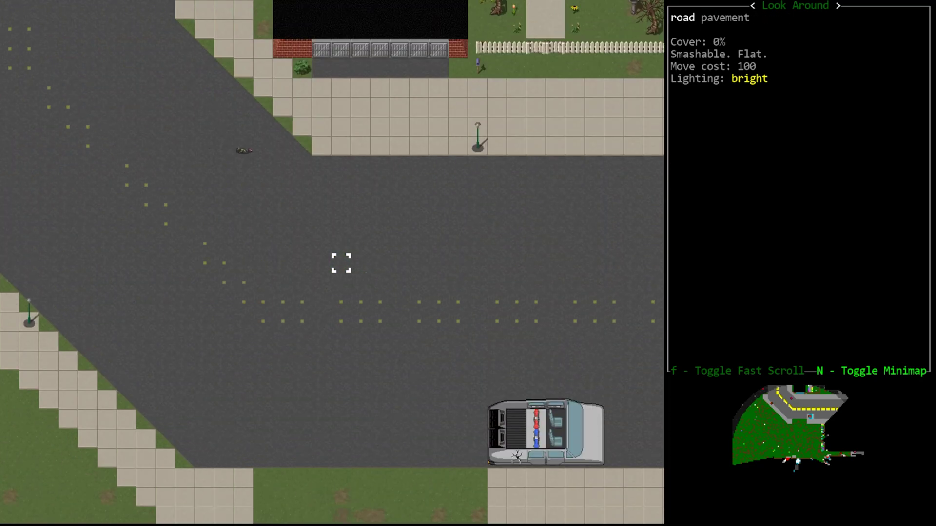
key(Up)
key(Up)
key(Left)
key(Left)
key(Left)
key(Left)
key(Left)
key(Left)
key(Left)
key(Left)
key(Left)
key(Left)
key(Left)
key(Left)
key(Left)
key(Left)
key(Left)
key(Left)
key(Left)
key(Left)
key(Left)
key(Left)
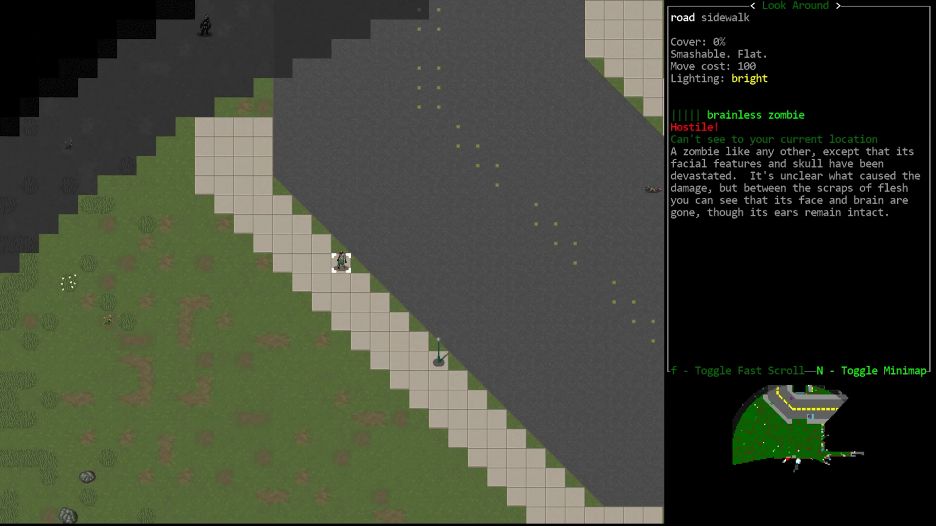
Step: Continue looking northwest past the end of the sidewalk to examine the dark figure in the unlit area
key(Up)
key(Up)
key(Up)
key(Up)
key(Left)
key(Left)
key(Left)
key(Left)
key(Up)
key(Up)
key(Up)
key(Up)
key(Up)
key(Left)
key(Left)
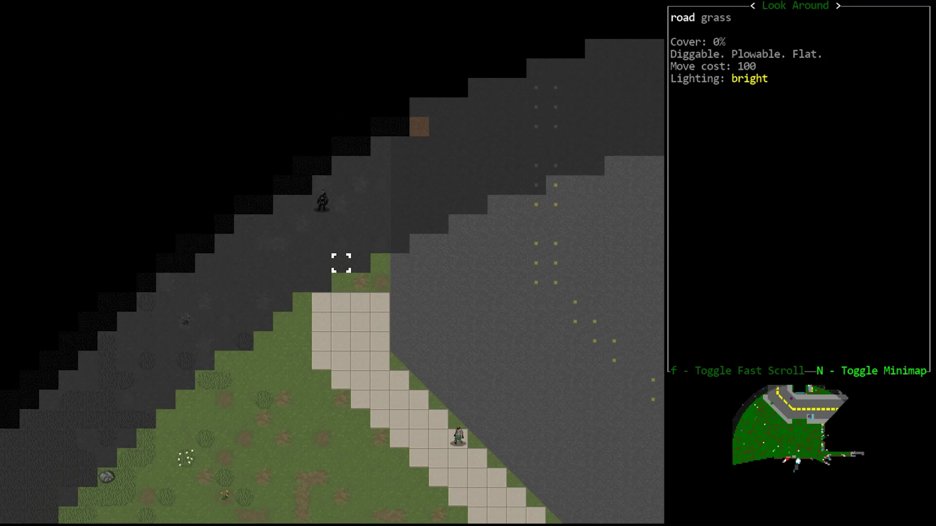